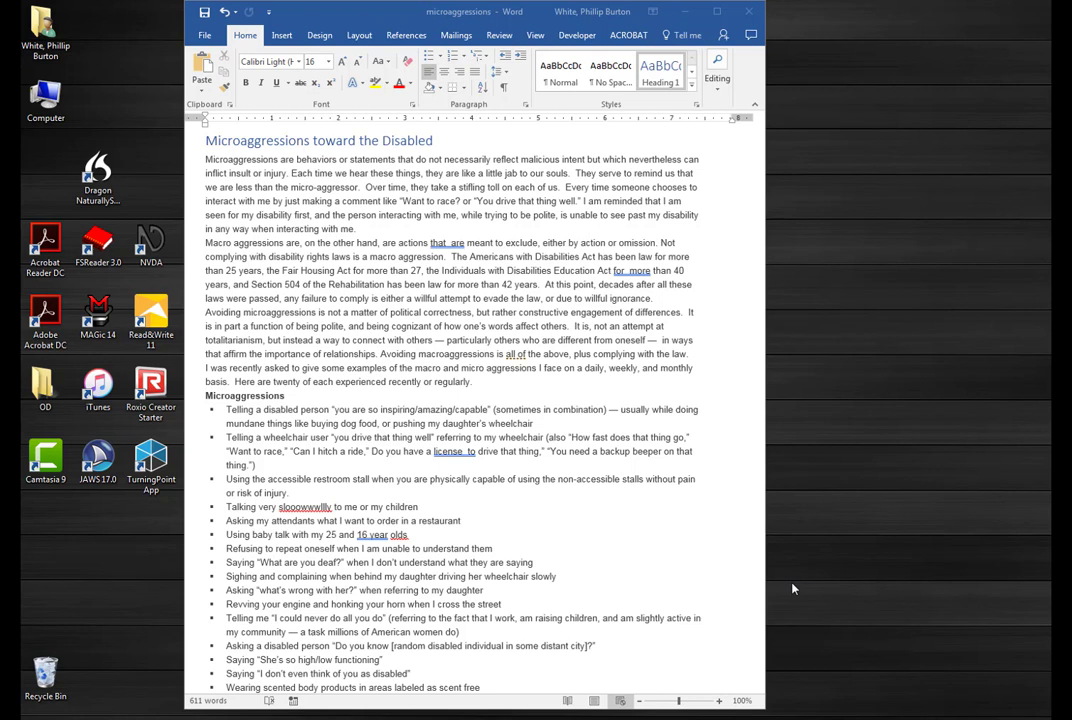
Open the NVDA menu's Preferences submenu and highlight Synthesizer
key(Insert+n)
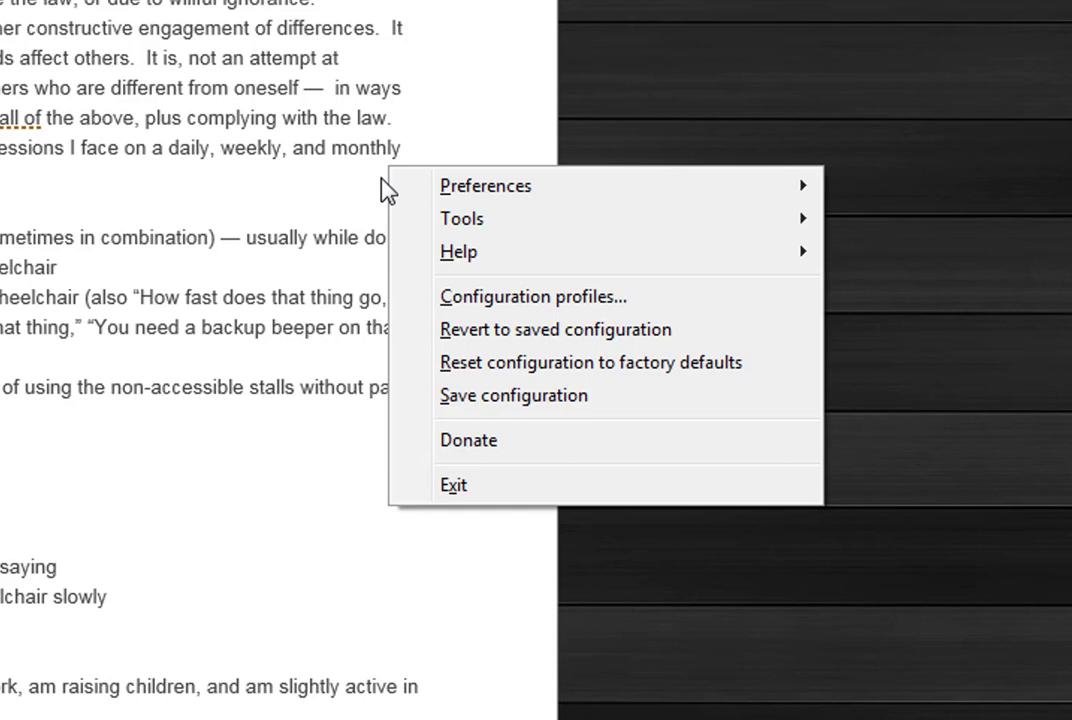
key(Down)
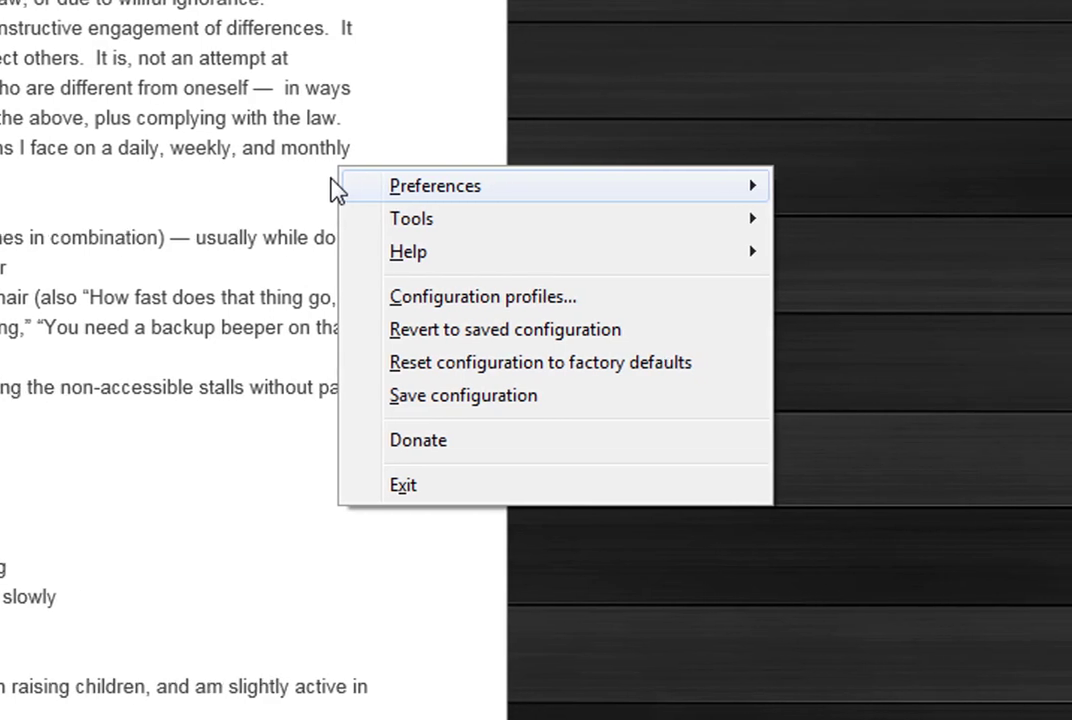
key(Right)
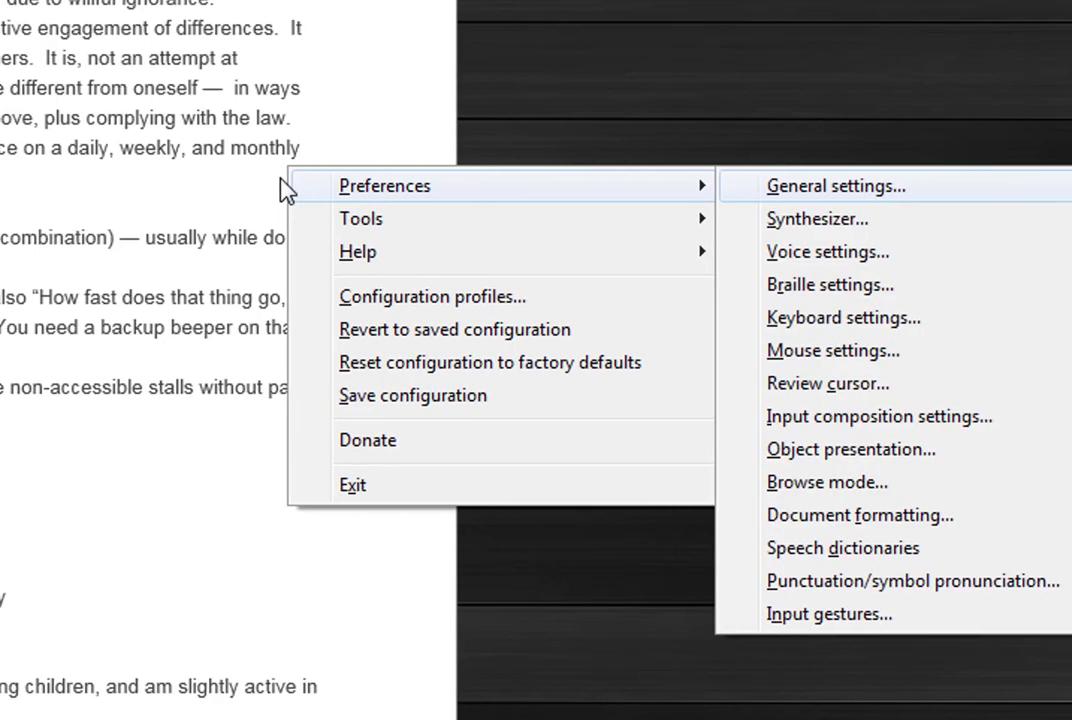
key(Down)
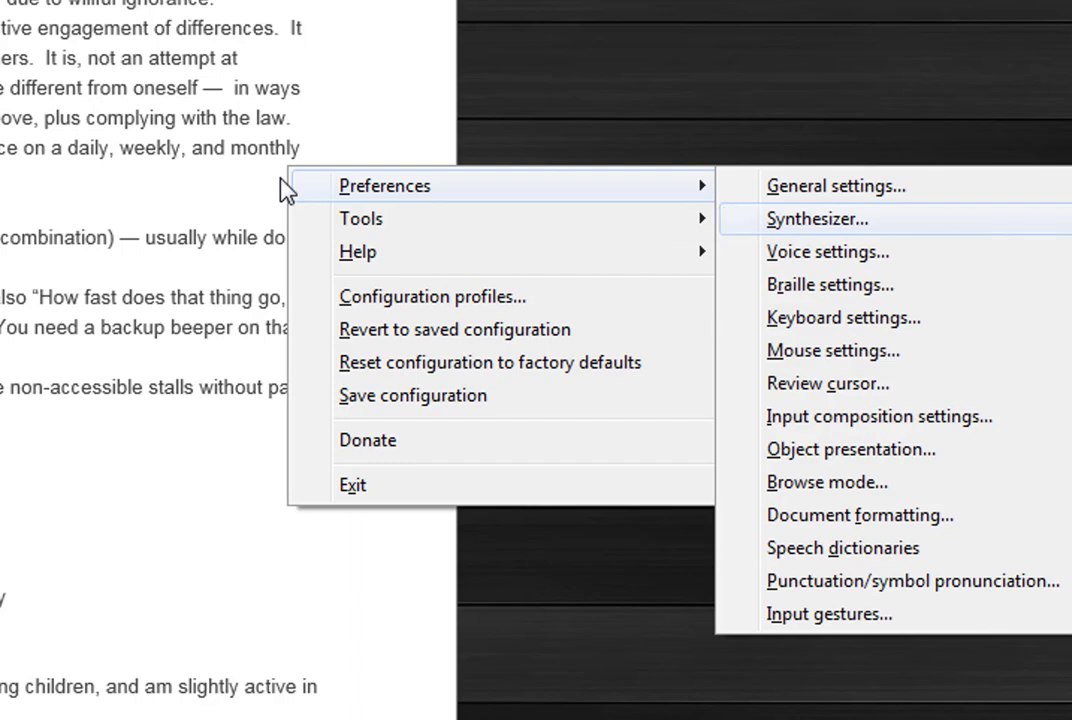
In the Synthesizer dialog, replace eSpeak NG with Microsoft Speech API version 4
key(Return)
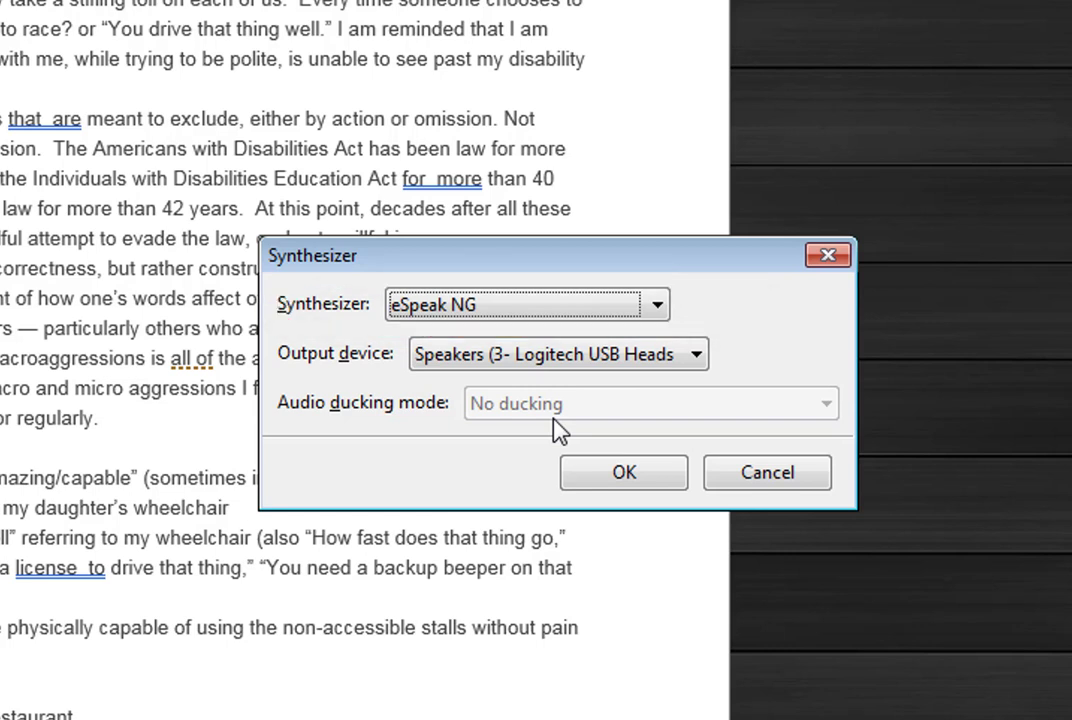
key(Down)
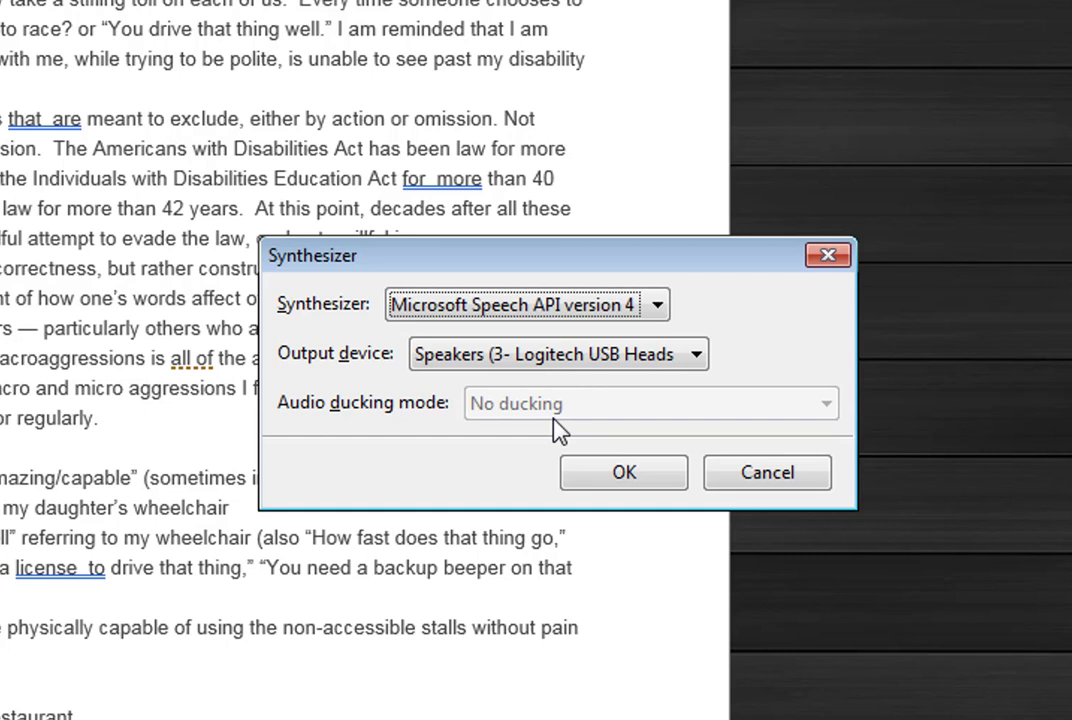
key(Down)
key(Up)
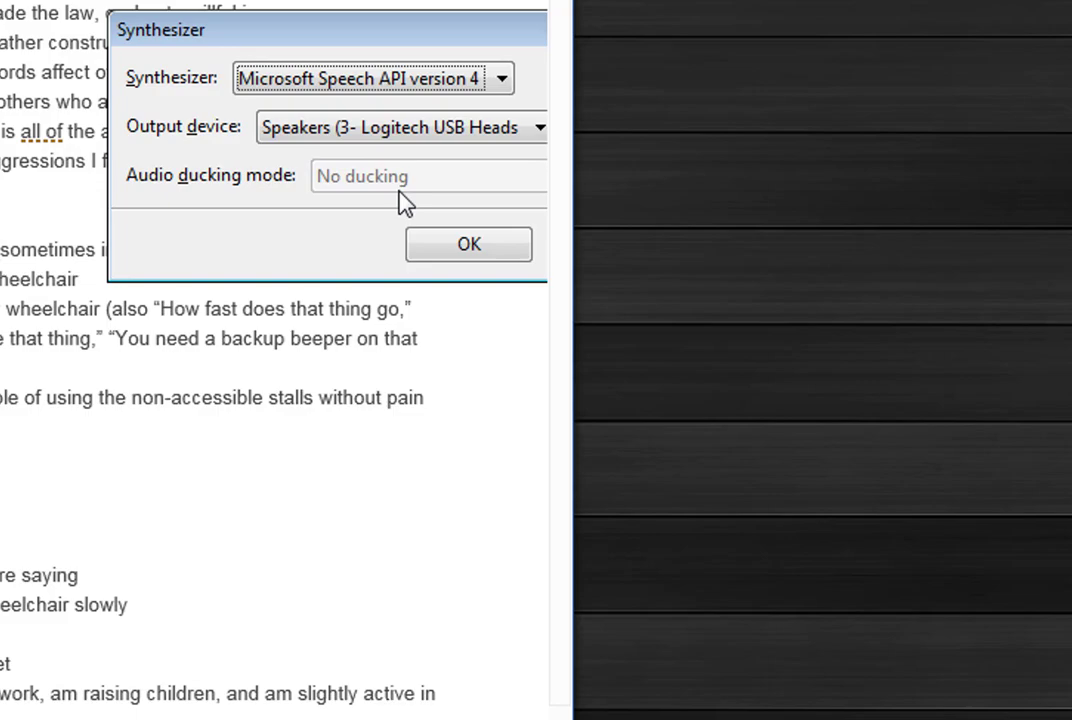
Accept Speech API version 4, then return to NVDA Preferences and highlight Voice settings
key(Return)
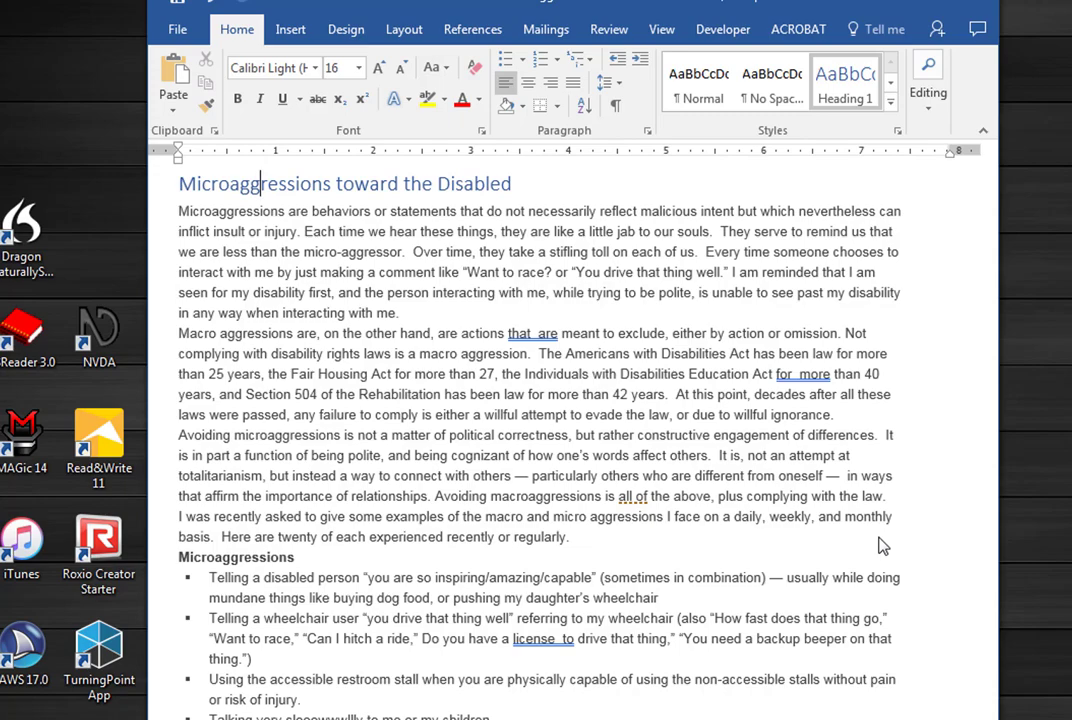
key(Insert+n)
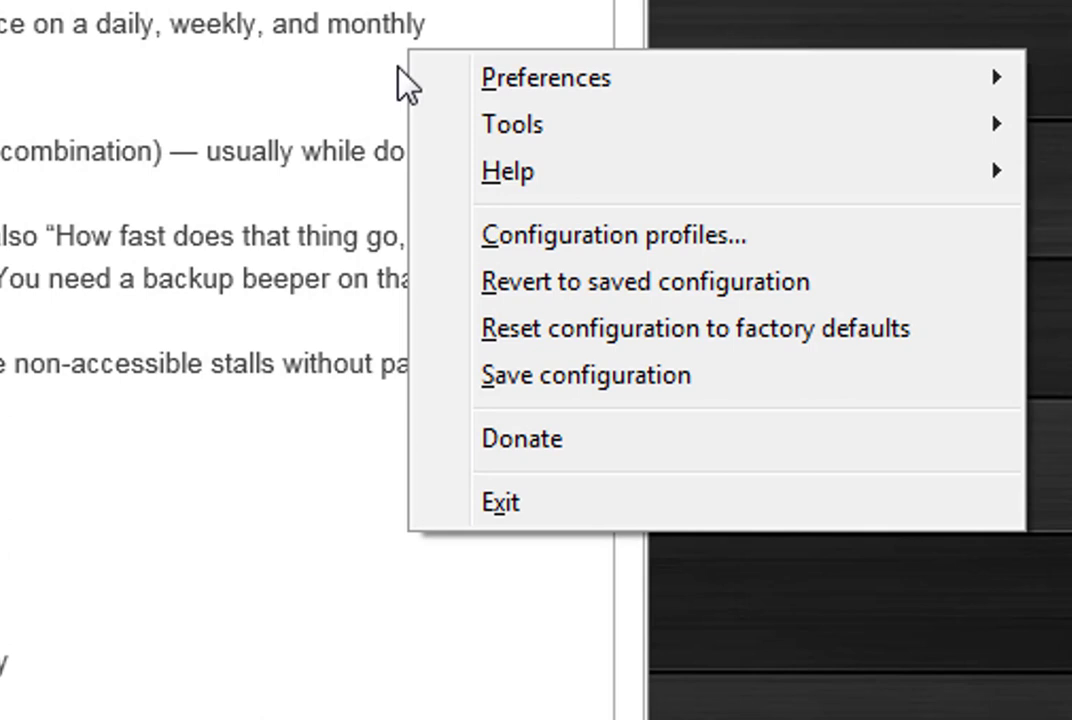
key(Down)
key(Right)
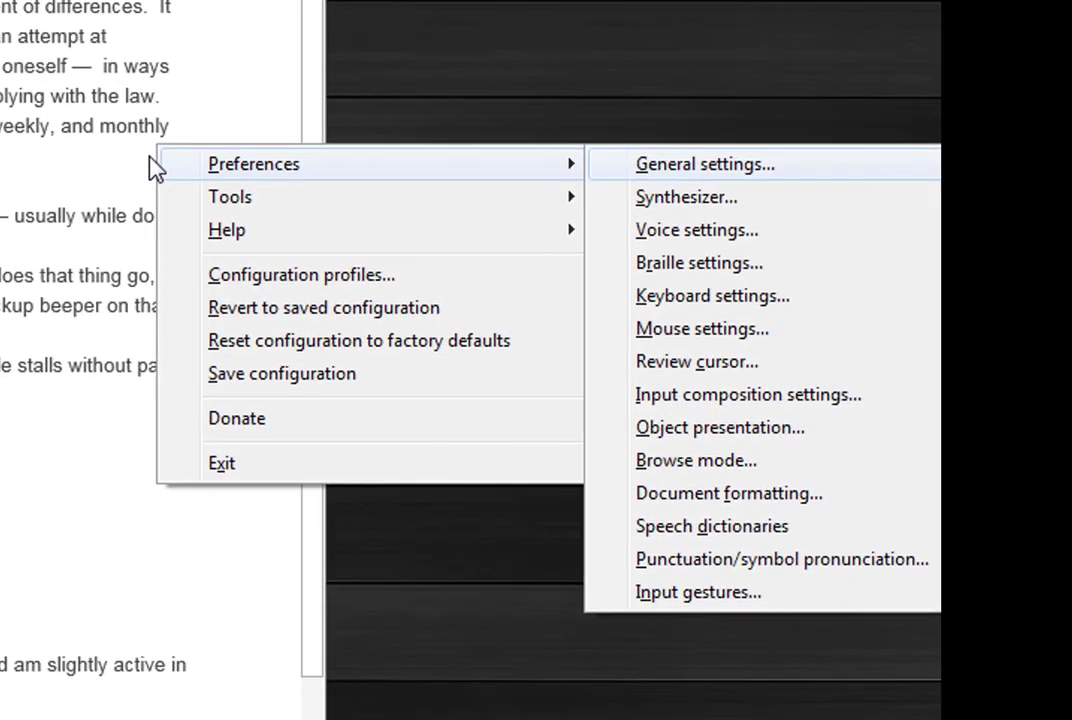
key(Down)
key(Down)
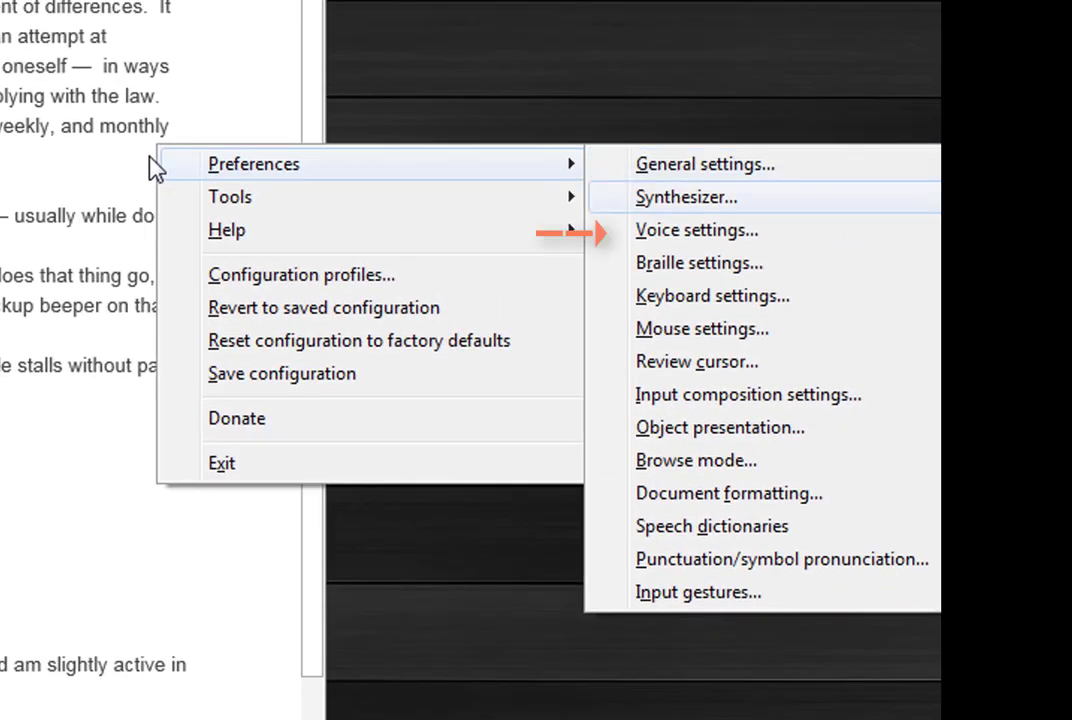
Choose British English Serena - Dragon NaturallySpeaking in Voice settings and confirm with OK
key(Return)
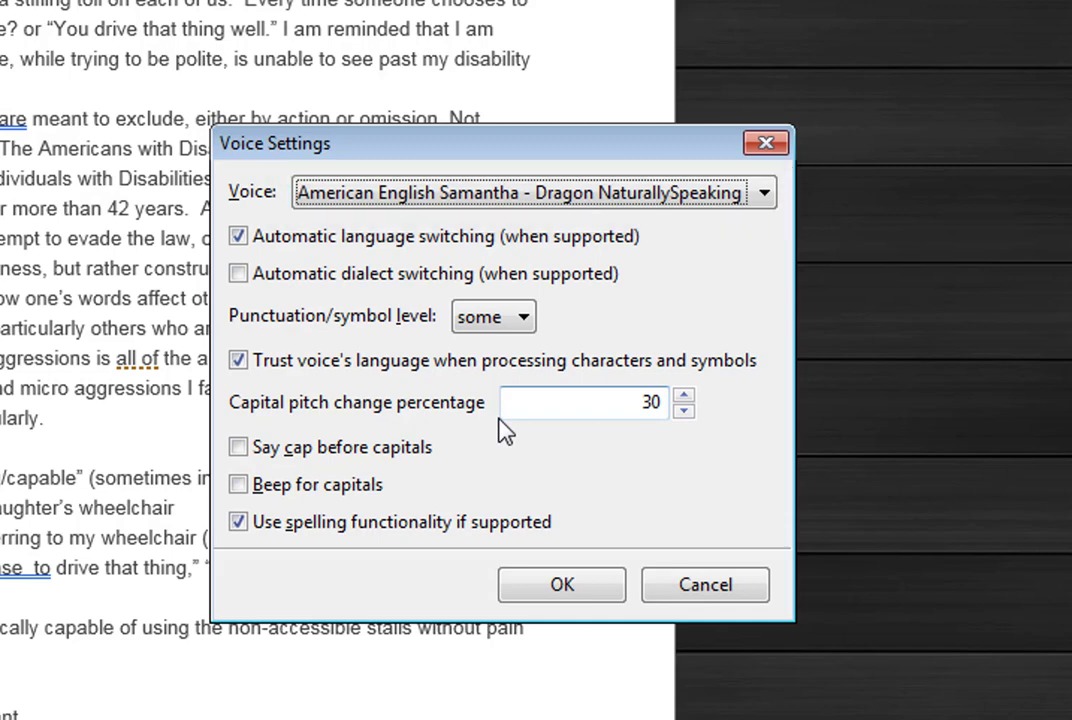
key(Down)
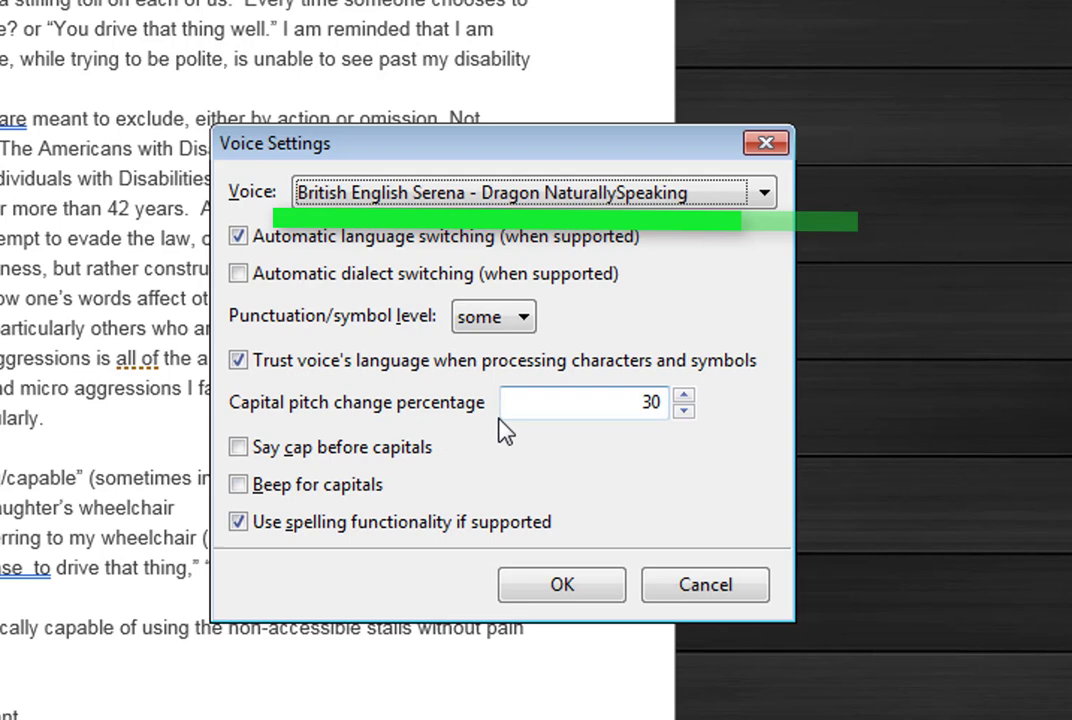
key(Up)
key(Down)
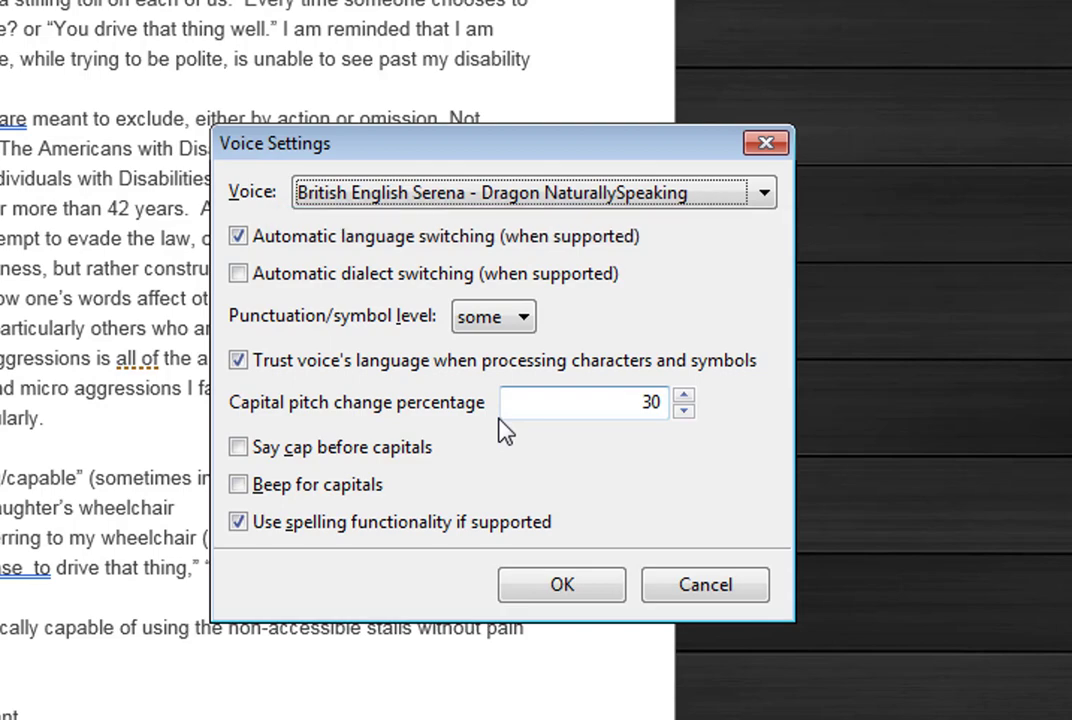
key(Return)
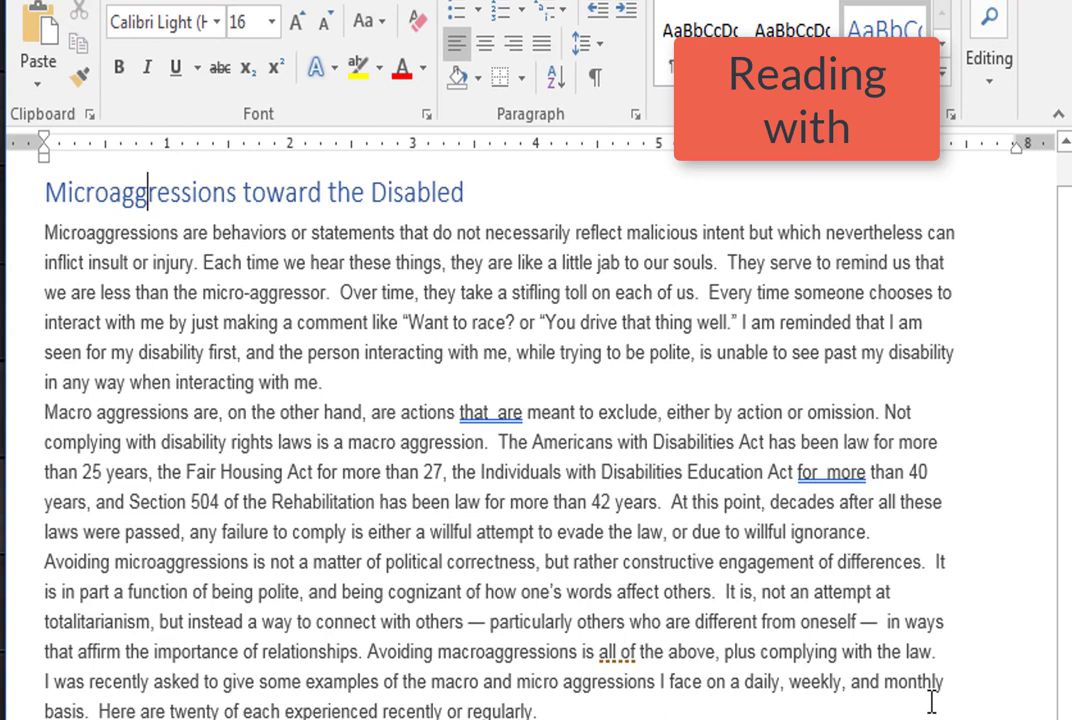
Read the document's first body line, then pick Microsoft Speech API version 5 as synthesizer
key(Down)
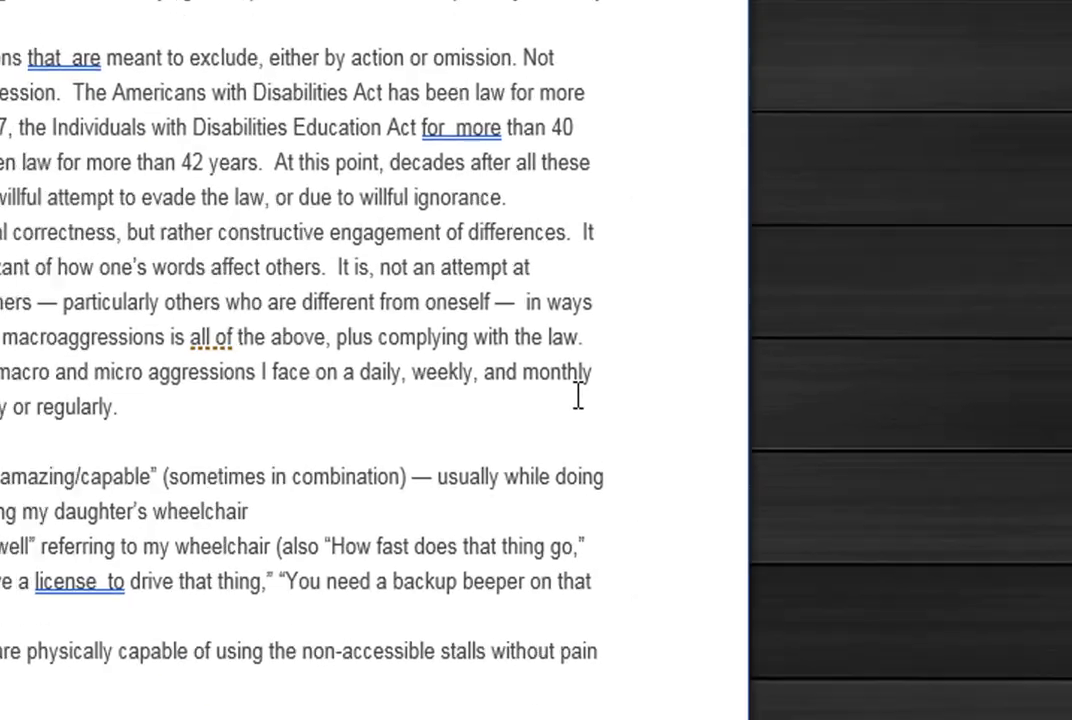
key(Insert+n)
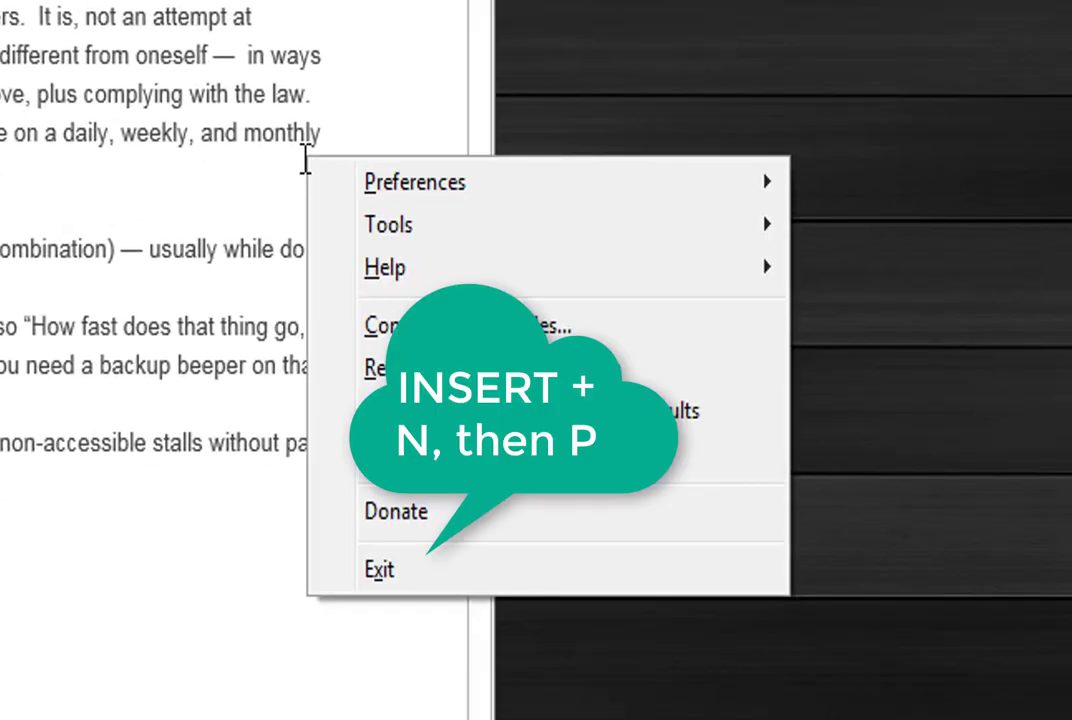
key(p)
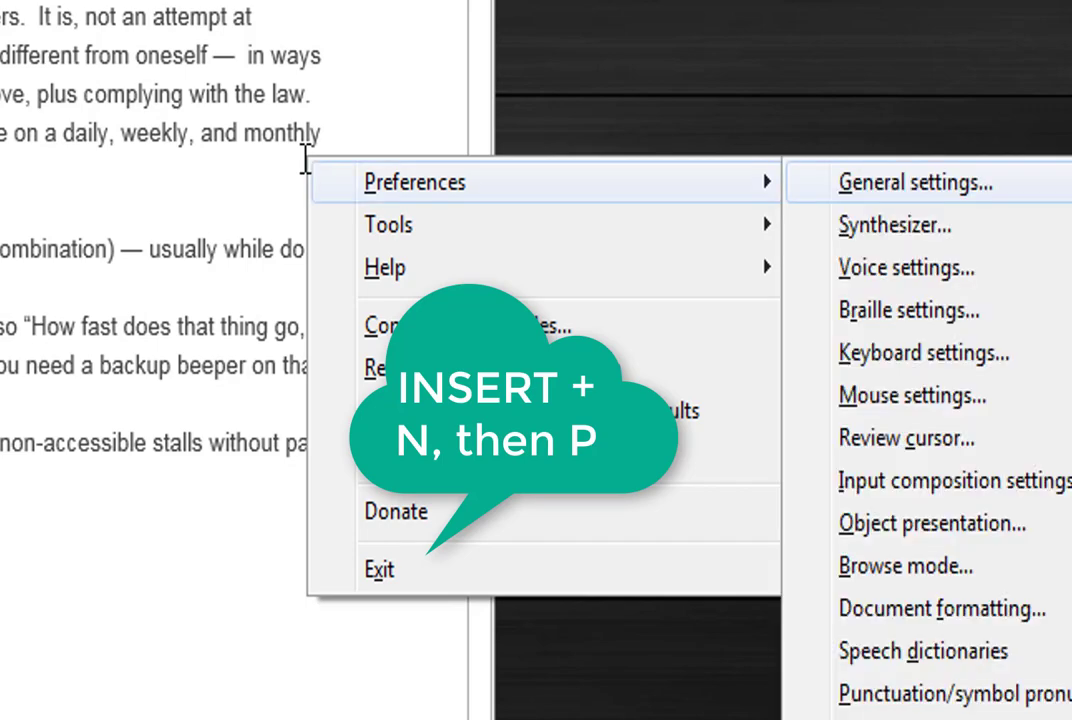
key(Down)
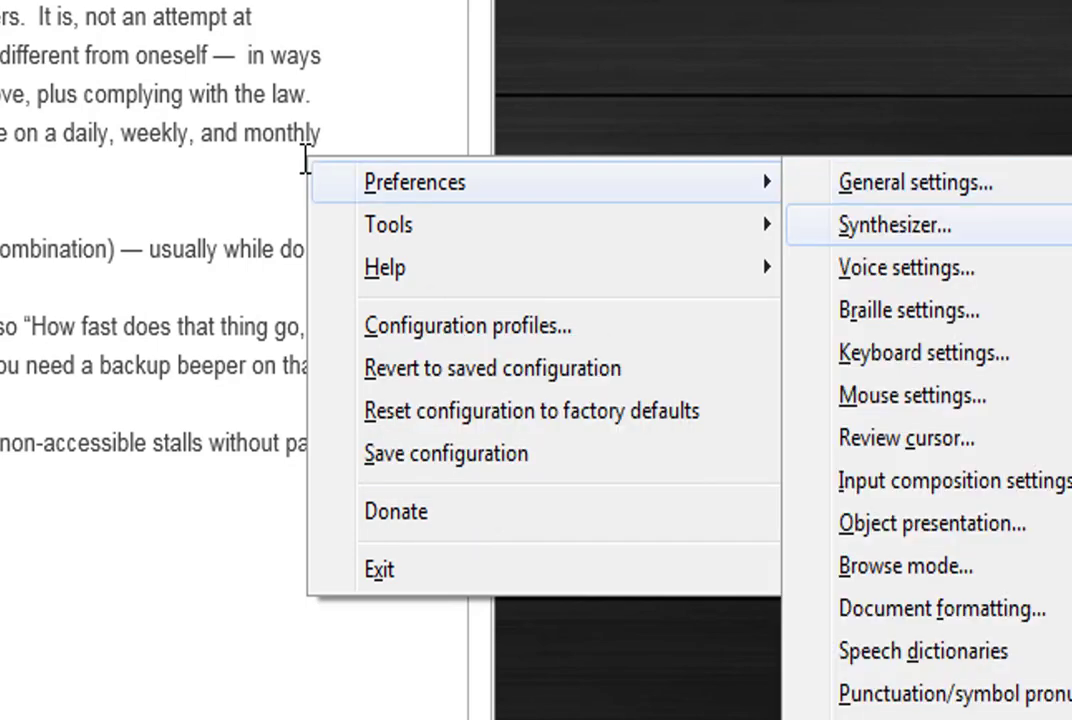
key(Return)
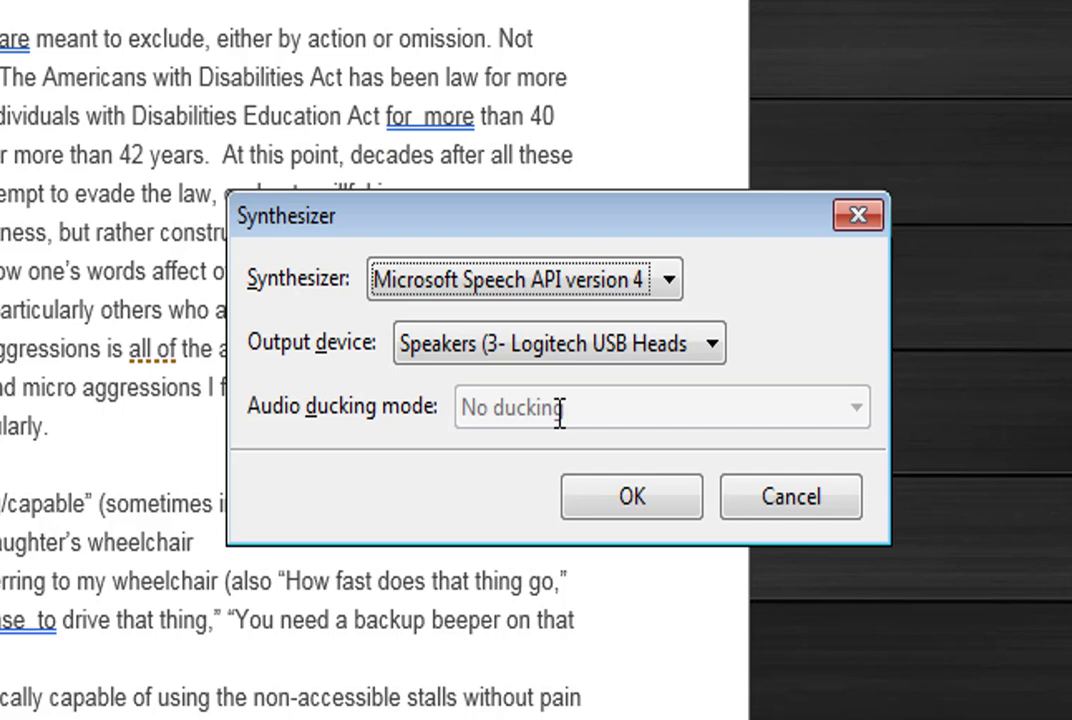
key(Down)
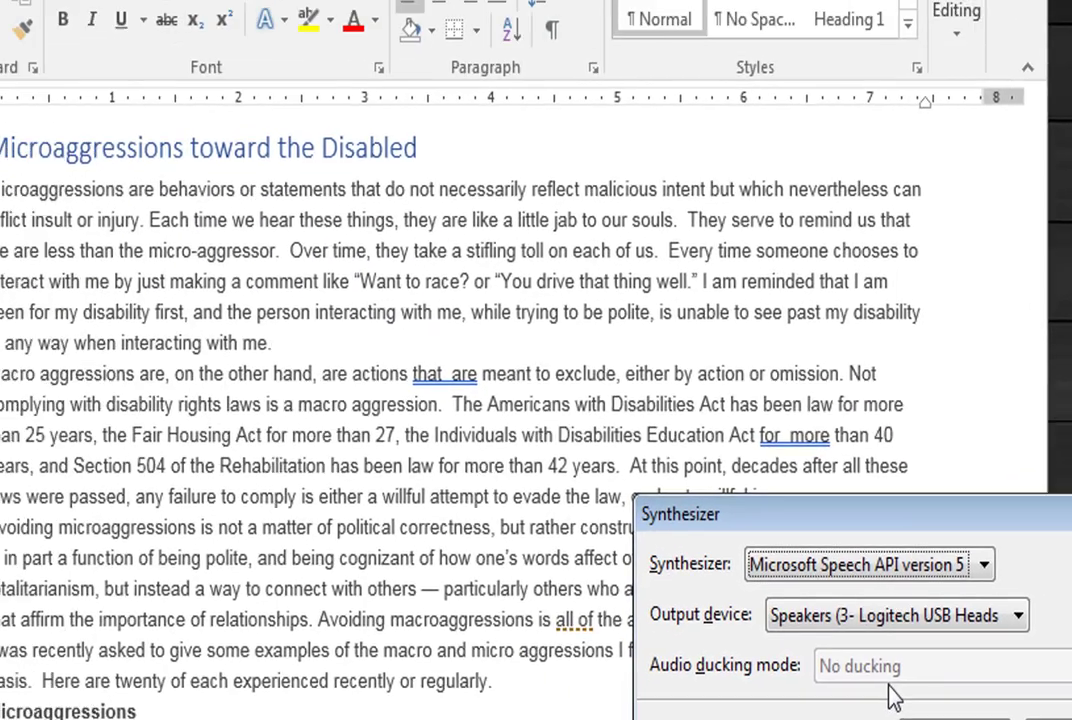
Apply Speech API version 5 and open Voice settings from the NVDA tray menu
click(632, 497)
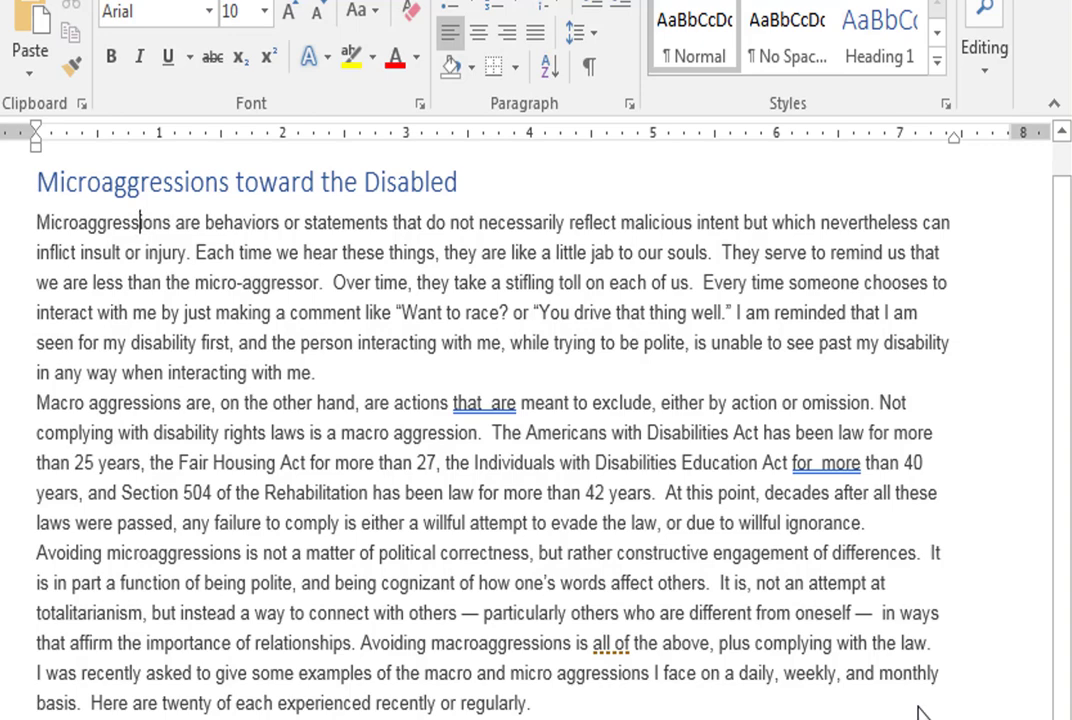
right_click(918, 708)
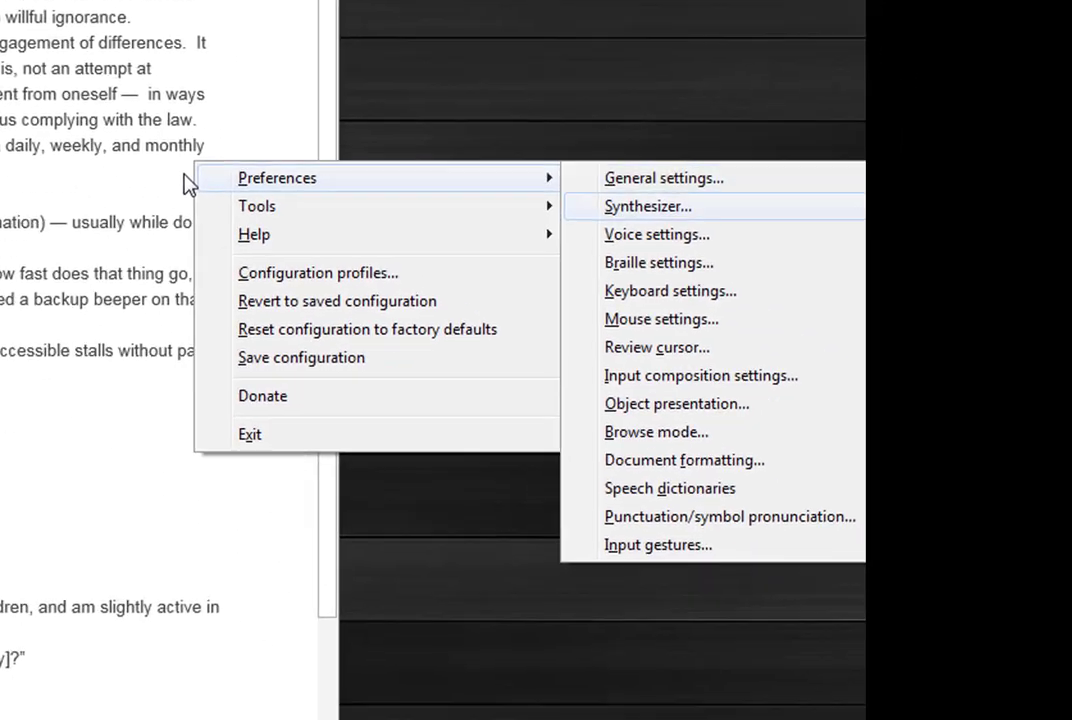
key(Down)
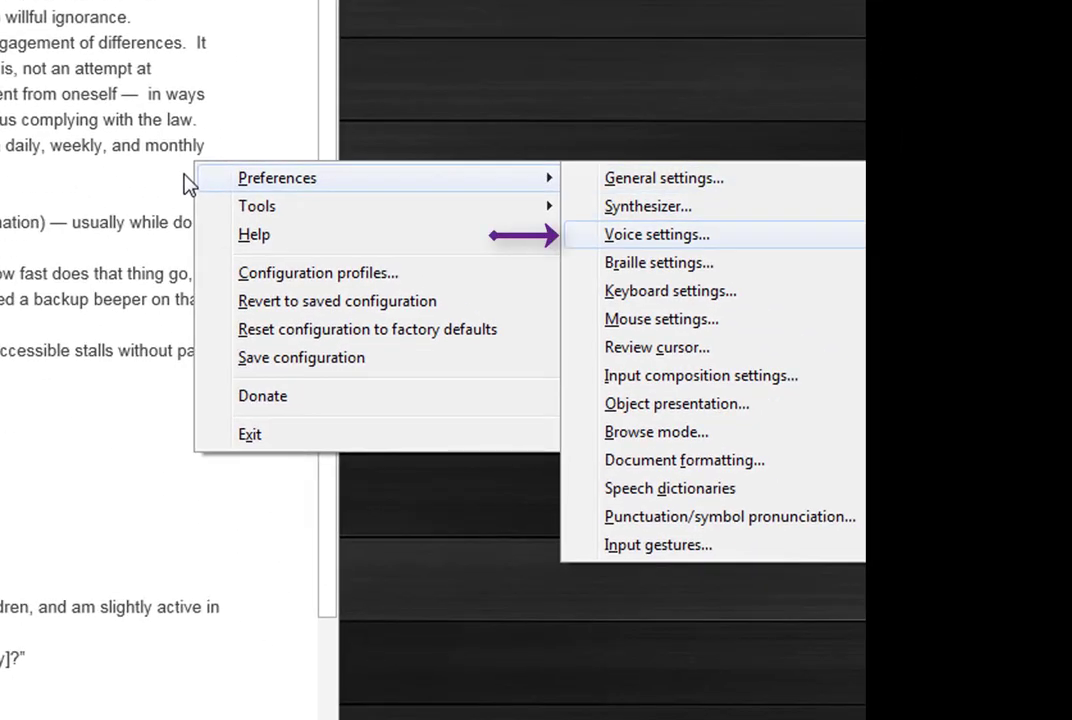
key(Return)
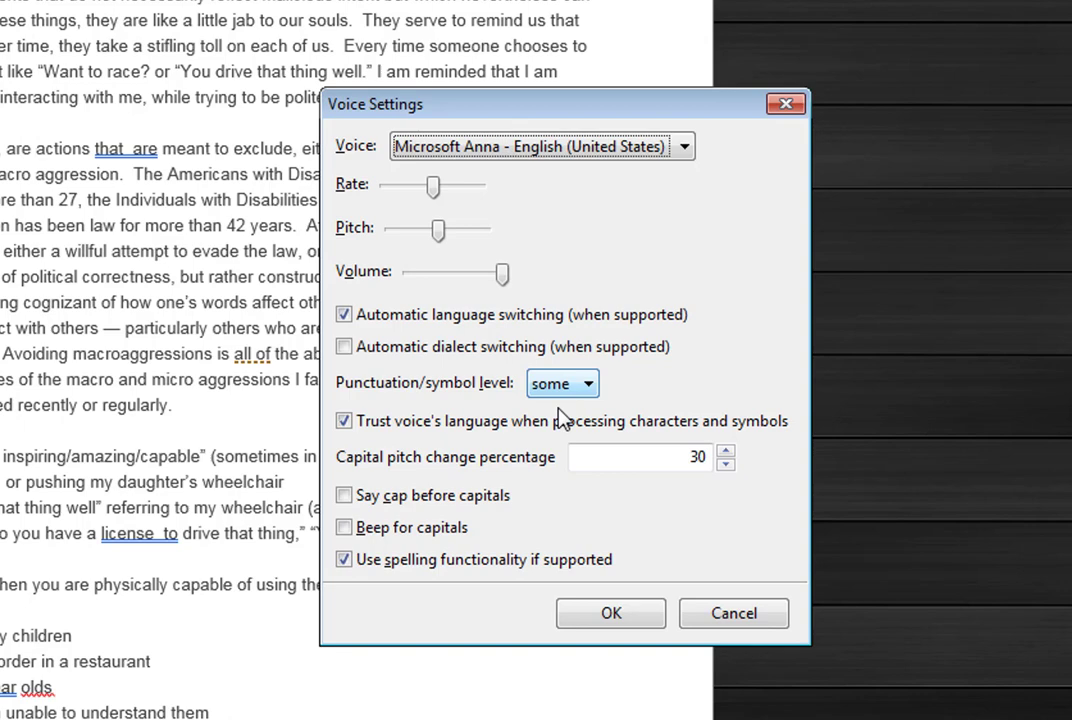
Step past the Aylin, Katerina, Ava and Paulina voices to select US Tom - Vocalizer
key(Down)
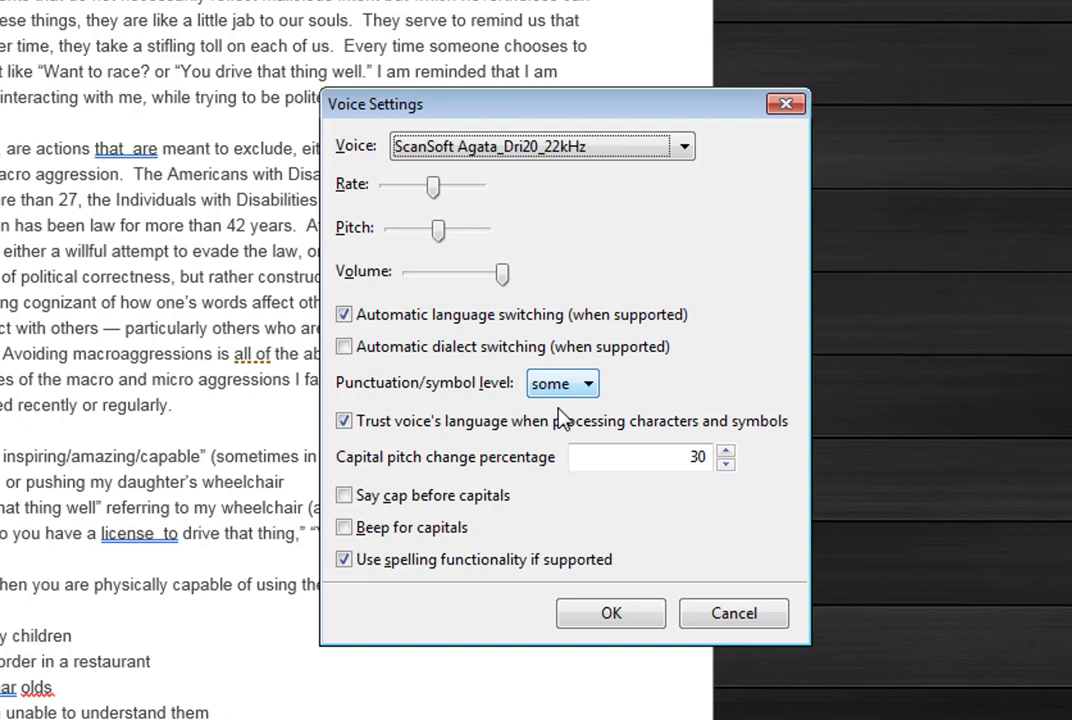
key(Down)
key(Down)
key(Down)
key(Down)
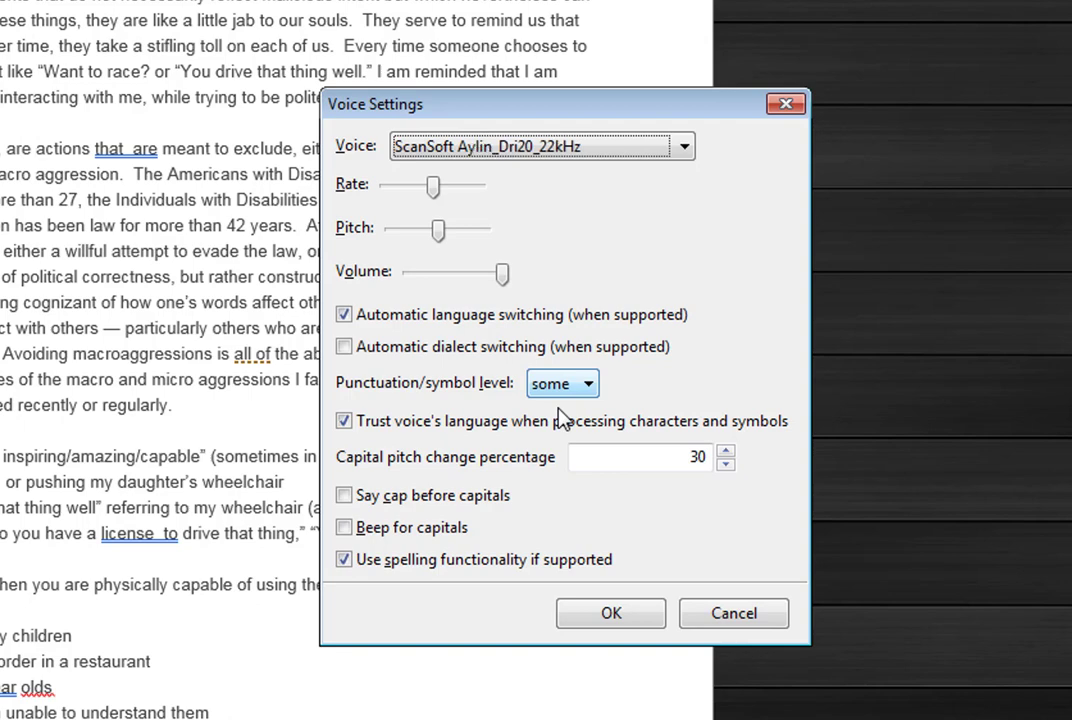
key(Down)
key(Down)
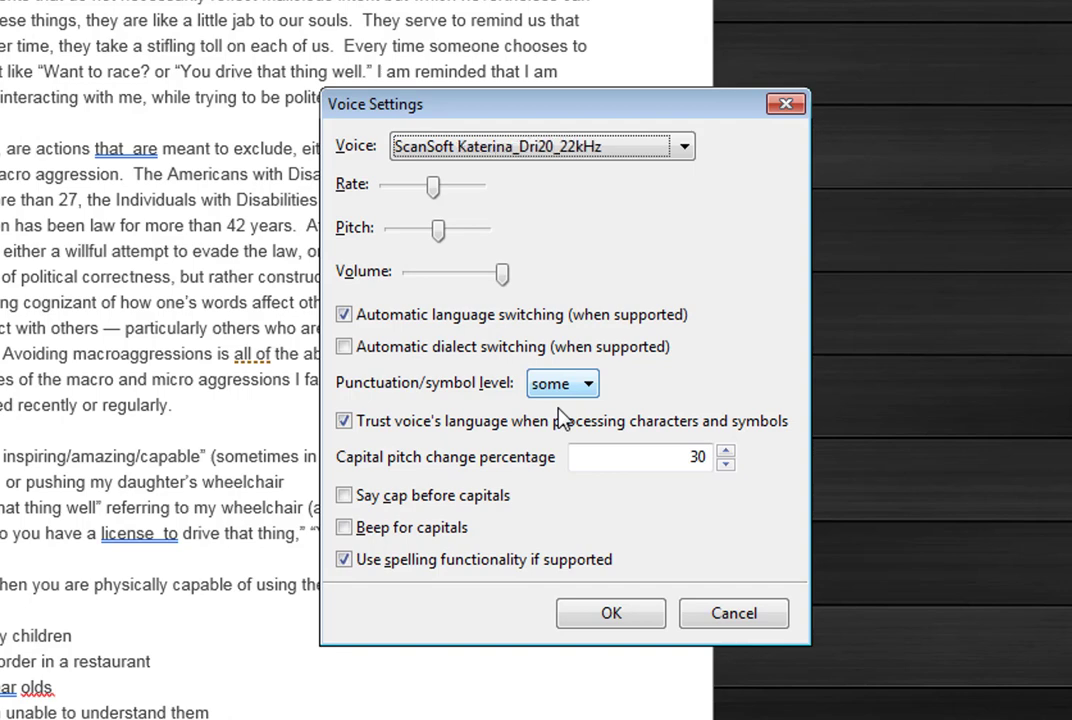
key(Down)
key(Down)
key(Down)
key(Down)
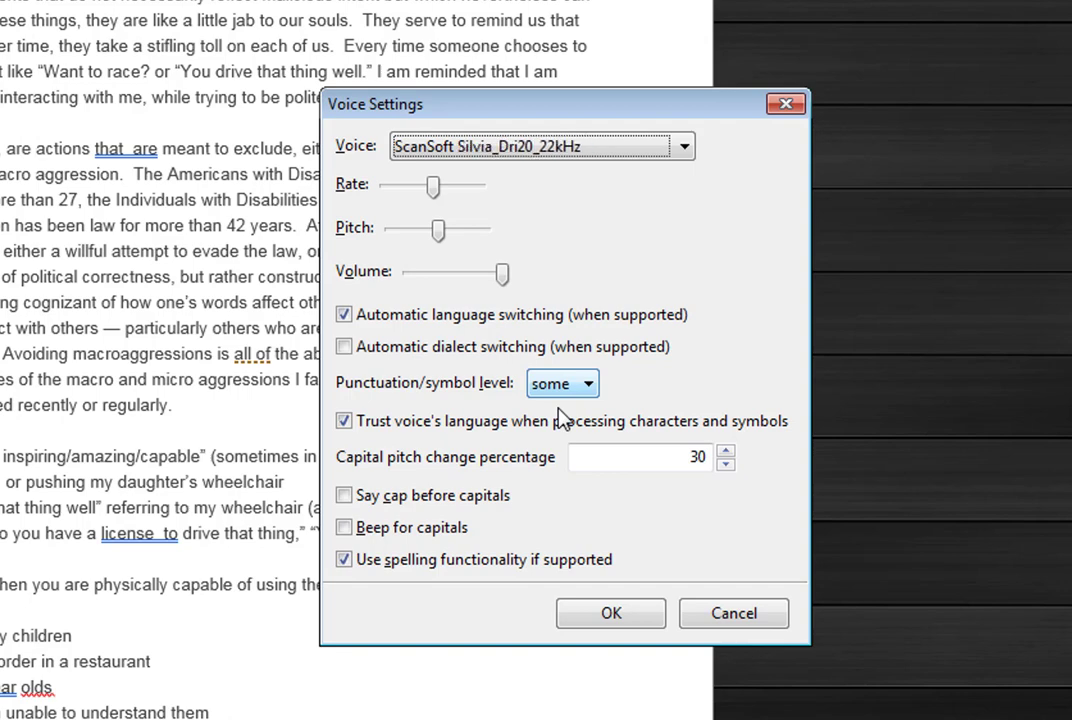
key(Down)
key(Down)
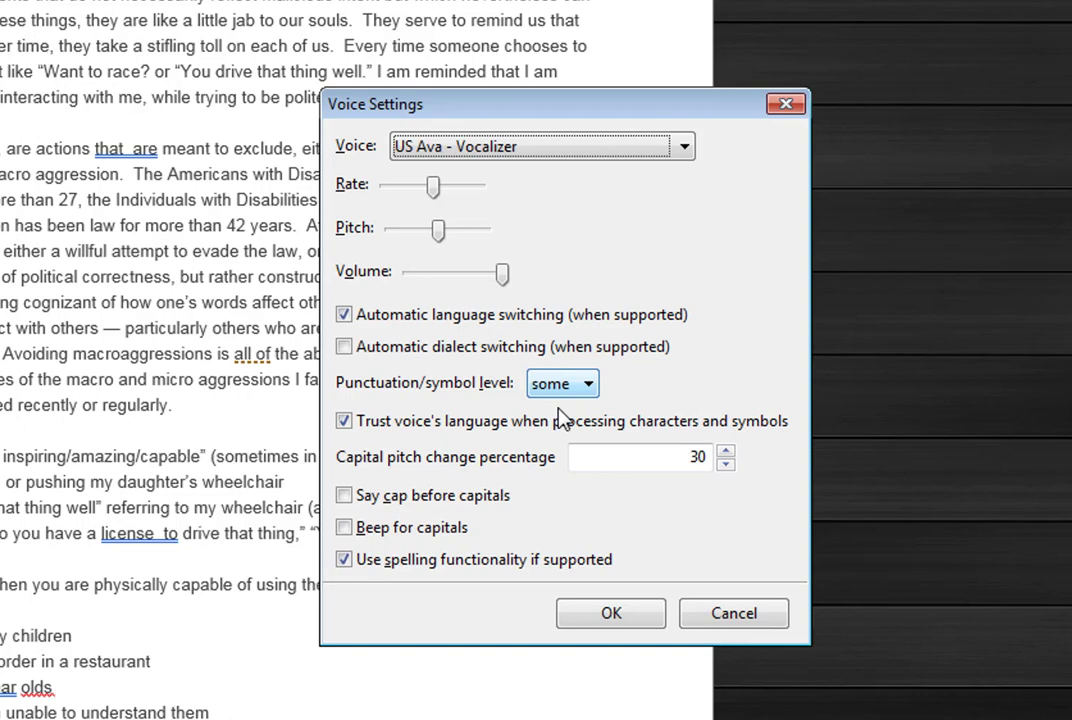
key(Down)
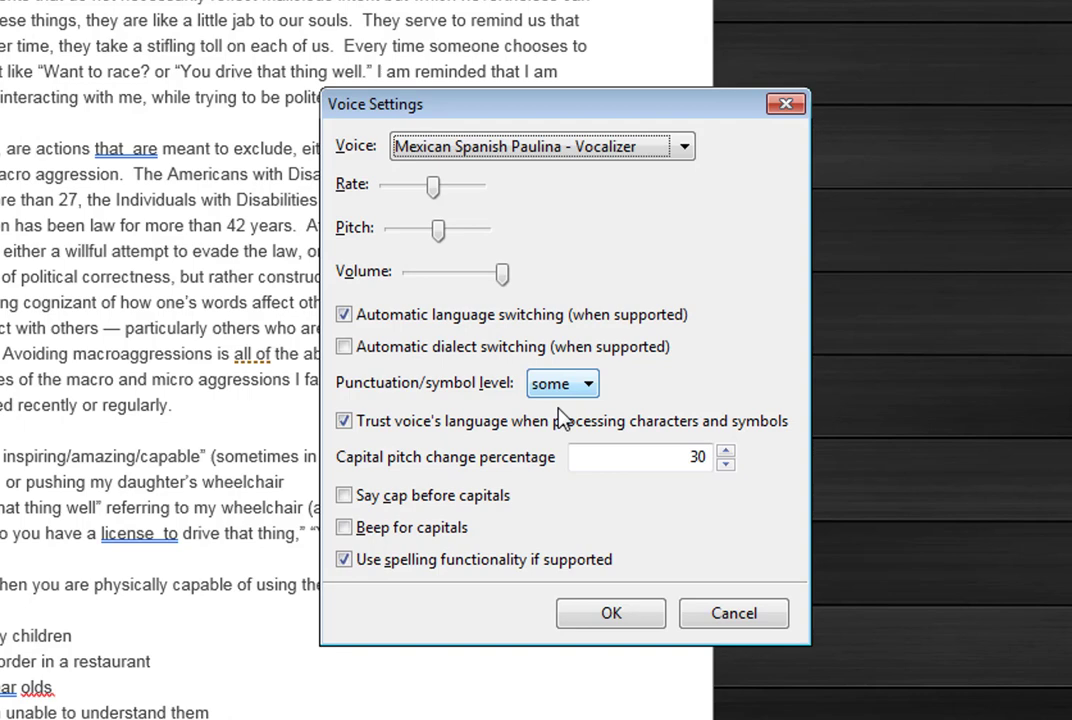
key(Down)
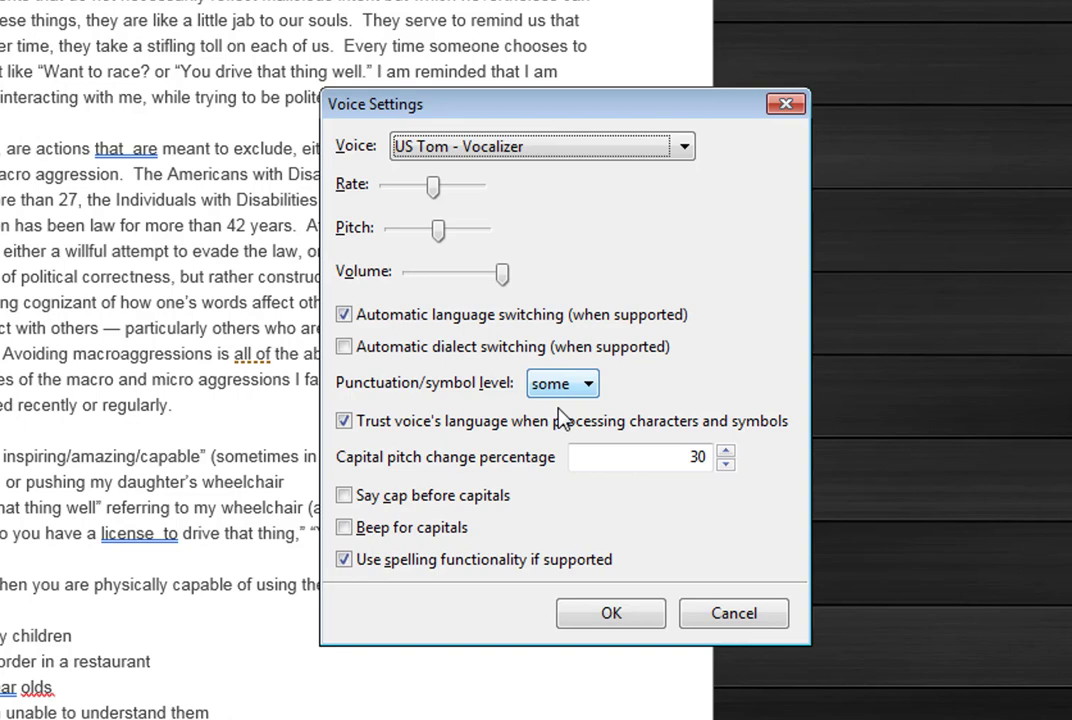
Nudge US Tom's rate up, lower its pitch one step, and reduce volume slightly
key(Tab)
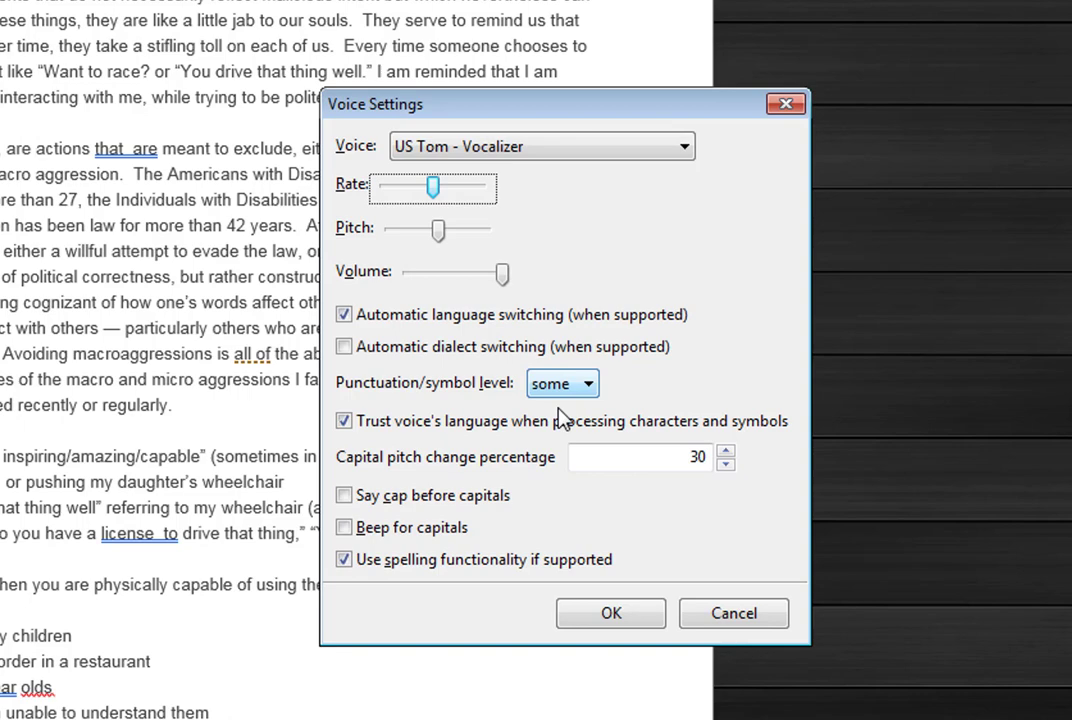
key(Left)
key(Right)
key(Right)
key(Right)
key(Right)
key(Tab)
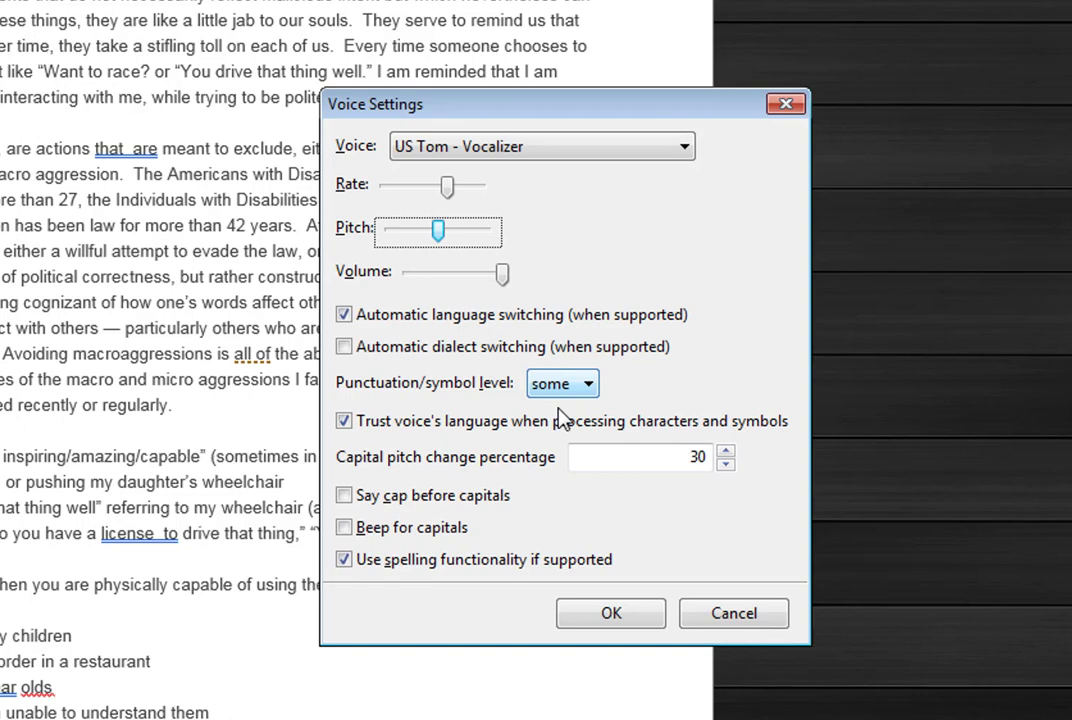
key(Left)
key(Left)
key(Left)
key(Left)
key(Left)
key(Left)
key(Tab)
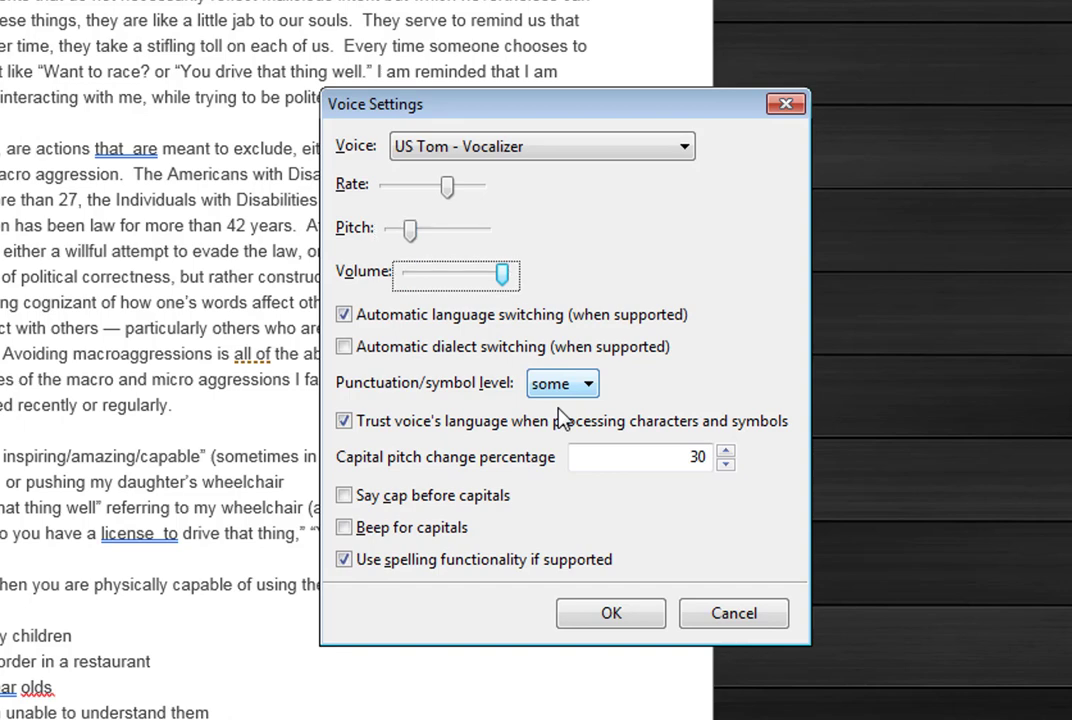
key(Left)
key(Left)
key(Left)
key(Left)
key(Left)
key(Left)
key(Left)
key(Left)
key(Right)
key(Right)
key(Right)
key(Right)
key(Right)
key(Right)
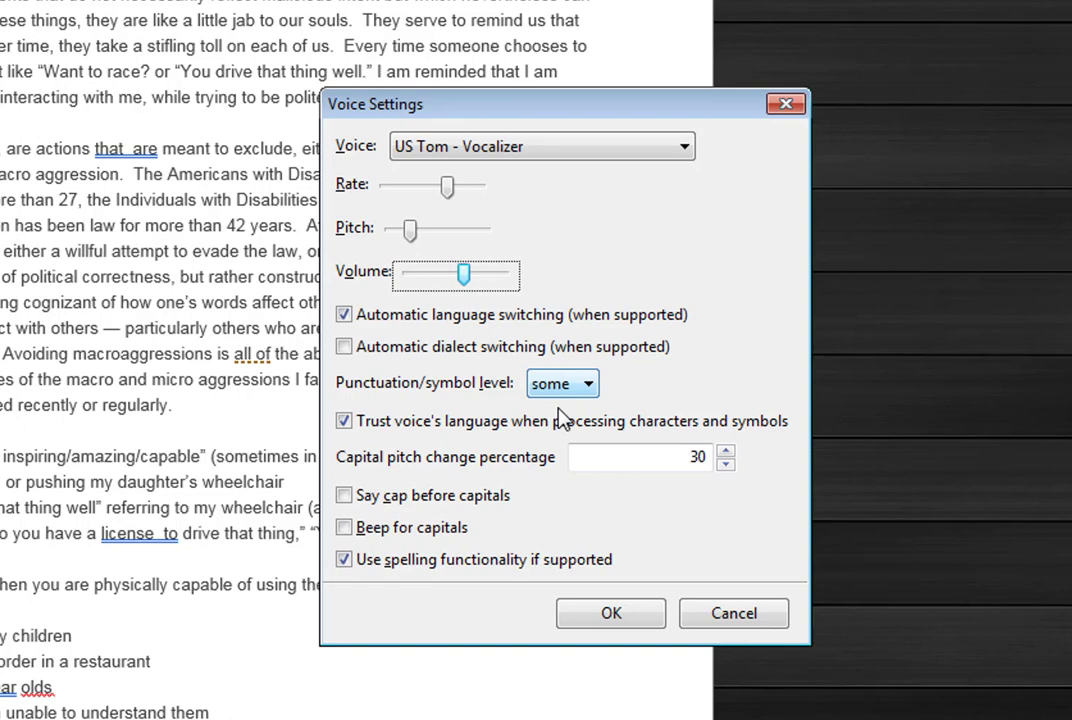